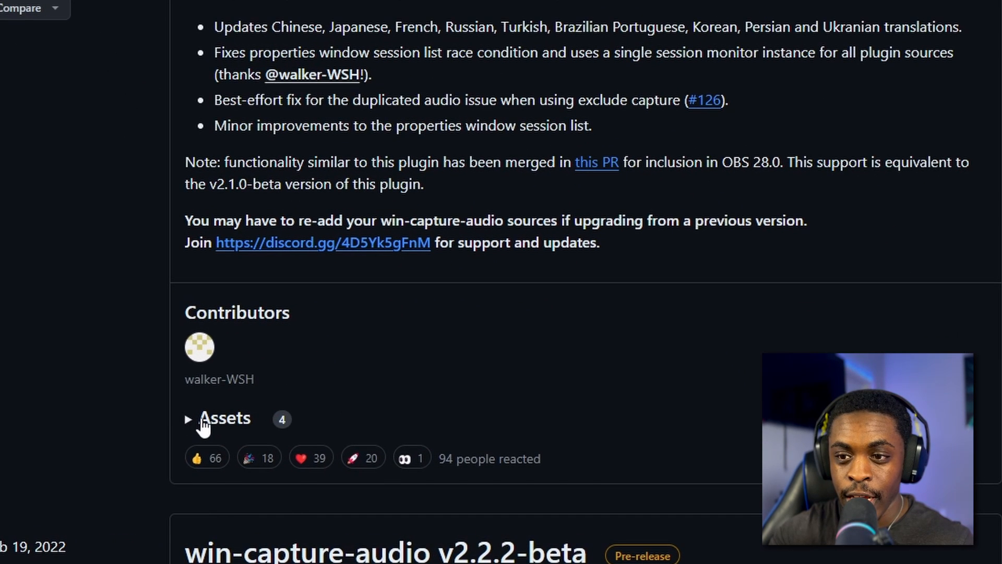
# Expand the downloadable assets of the win-capture-audio release listed above v2.2.2-beta.
pyautogui.click(203, 420)
pyautogui.scroll(-3, 426, 381)
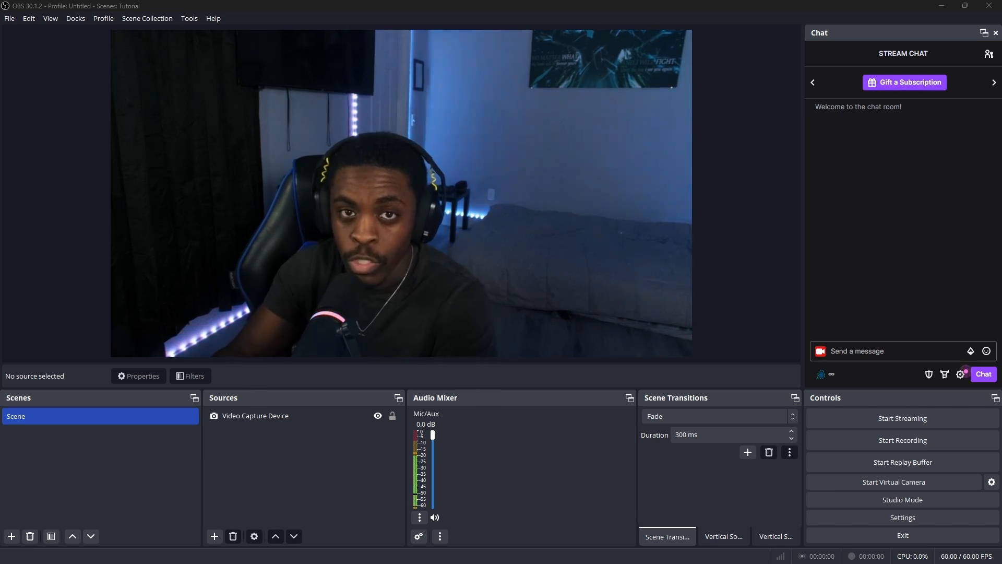
# In OBS, add an Application Audio Output Capture source and include chrome.exe and Discord.exe in its executables.
pyautogui.click(342, 418)
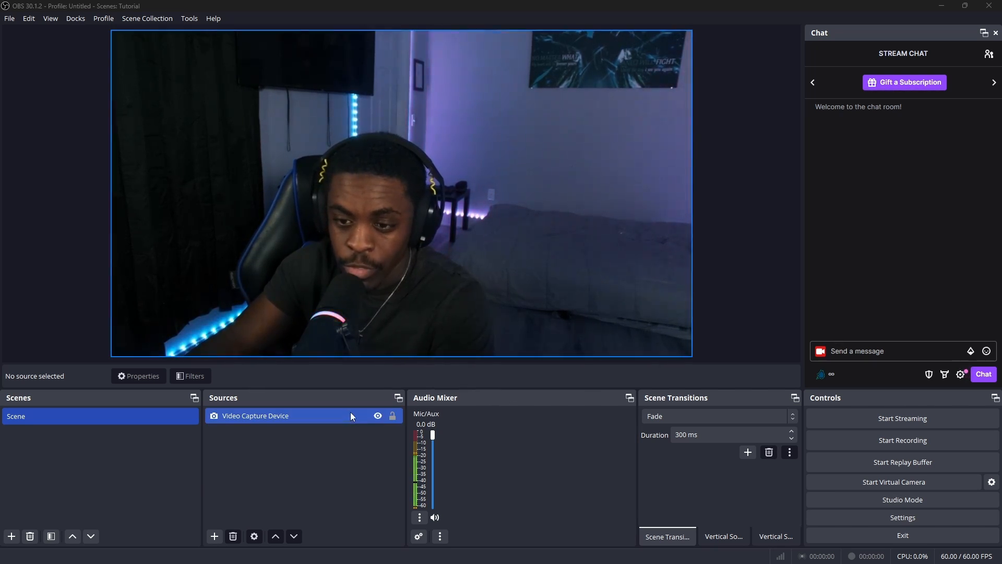
pyautogui.click(218, 503)
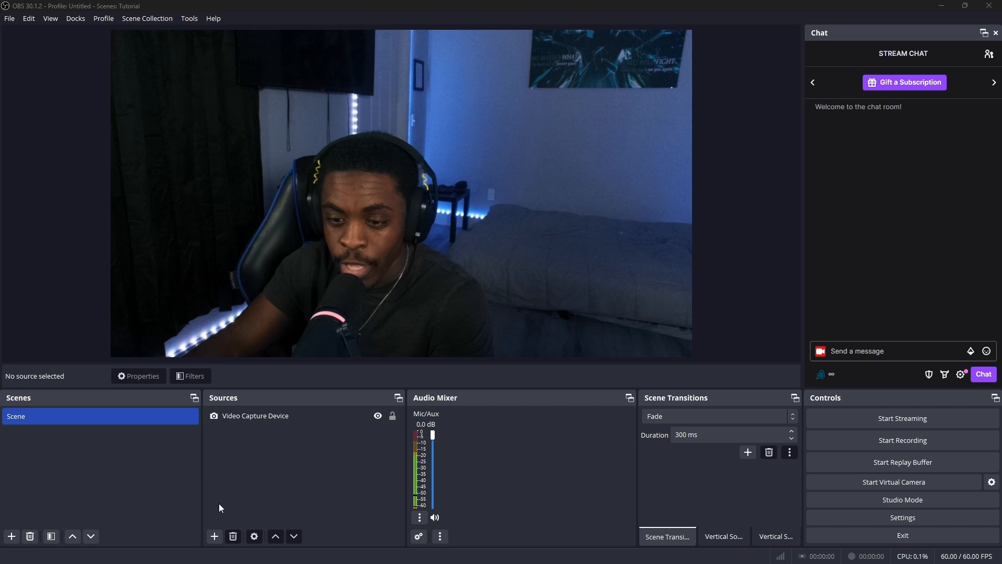
pyautogui.click(215, 536)
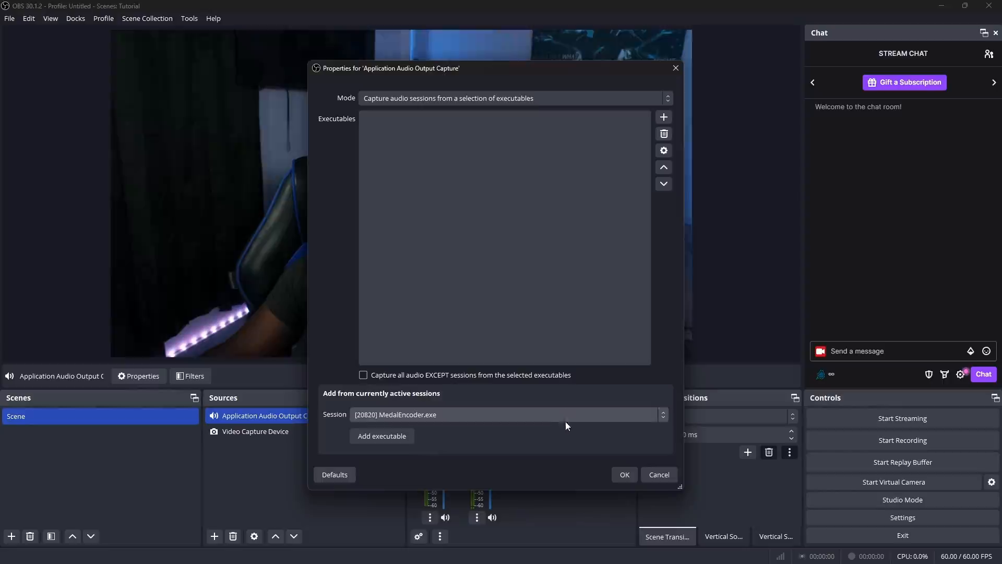
pyautogui.click(540, 409)
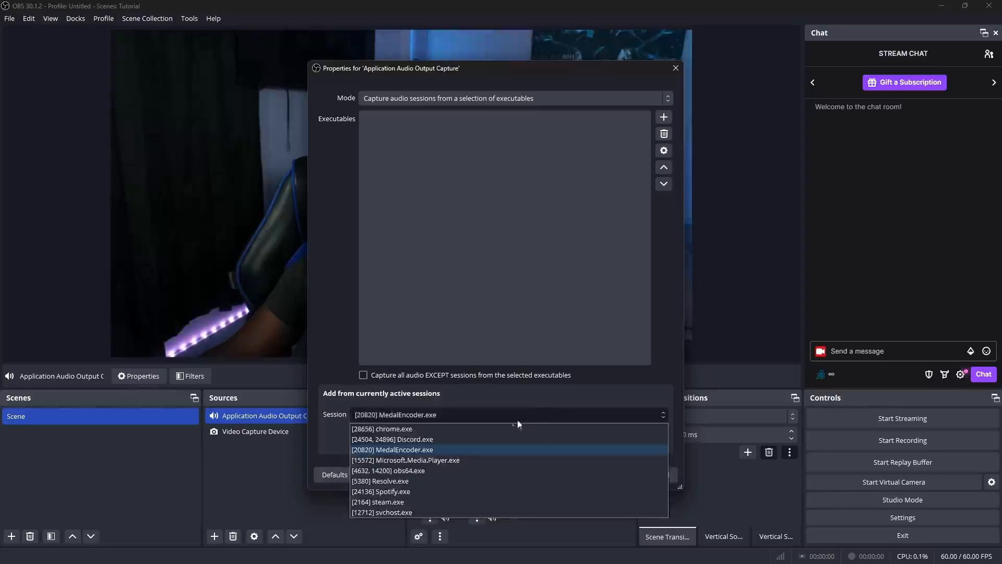
pyautogui.click(481, 433)
pyautogui.click(396, 436)
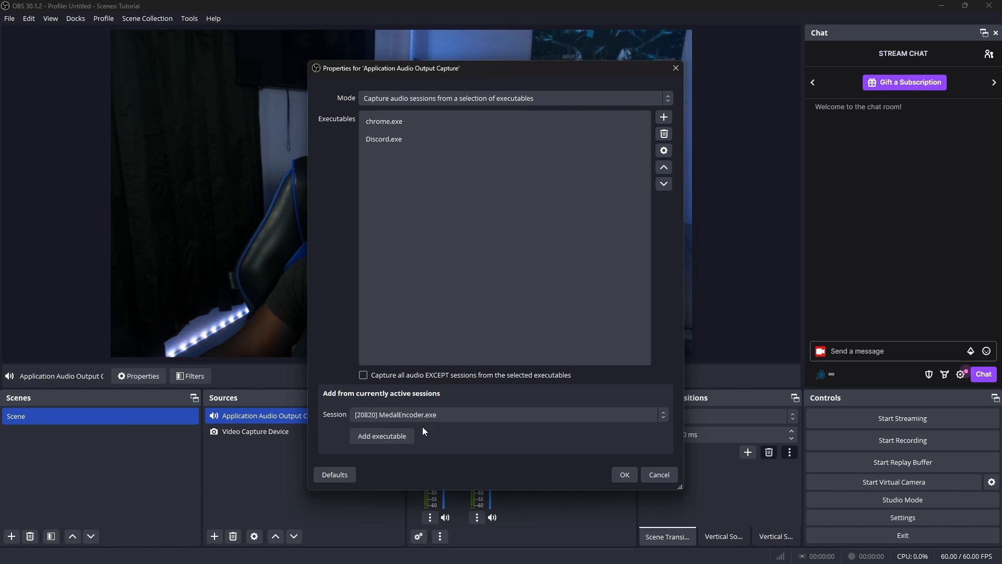
# Add the active sessions Spotify.exe and steam.exe to the Application Audio Output Capture source's executables.
pyautogui.click(456, 416)
pyautogui.click(420, 469)
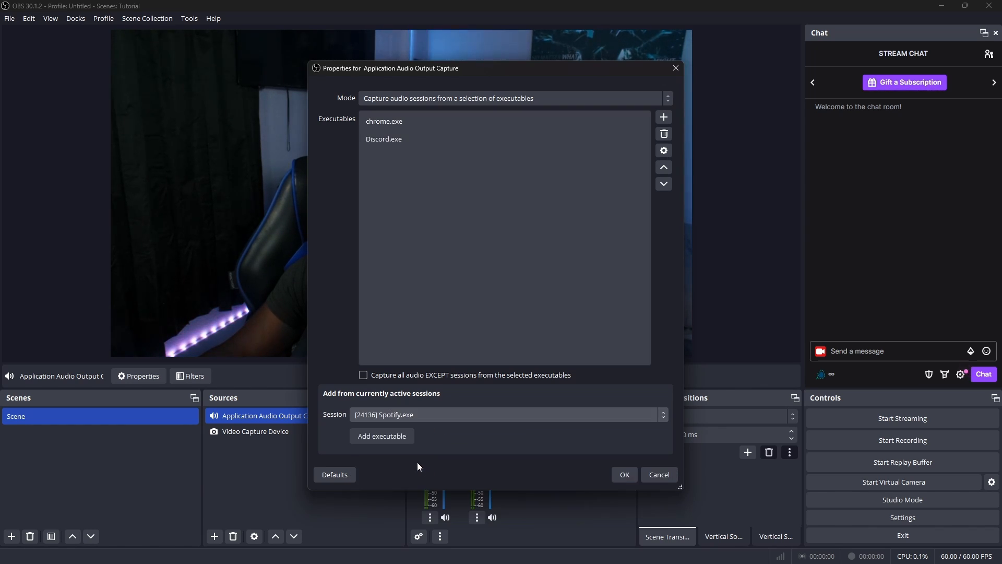
pyautogui.click(398, 436)
pyautogui.click(440, 414)
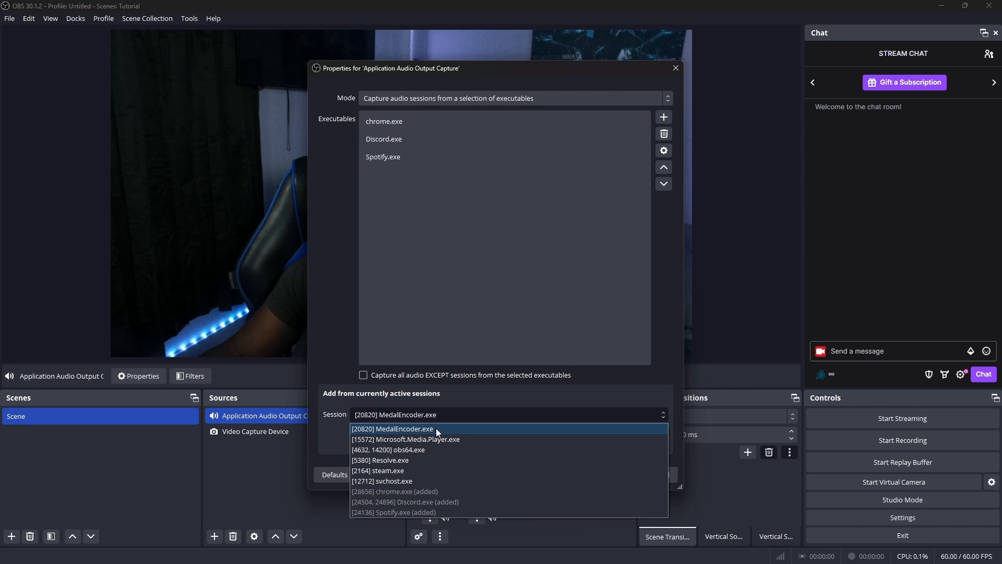
pyautogui.click(409, 471)
pyautogui.click(403, 437)
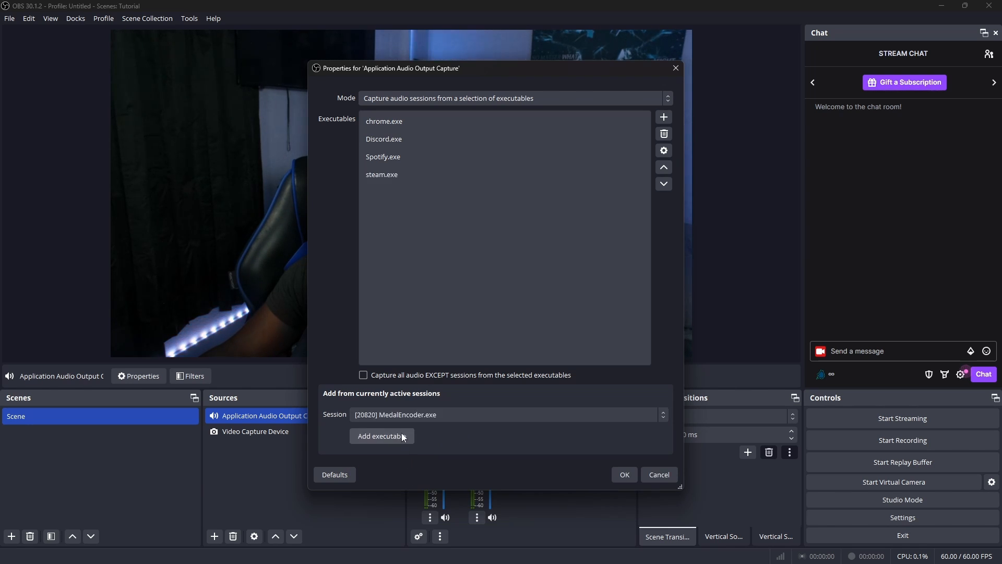
pyautogui.click(433, 170)
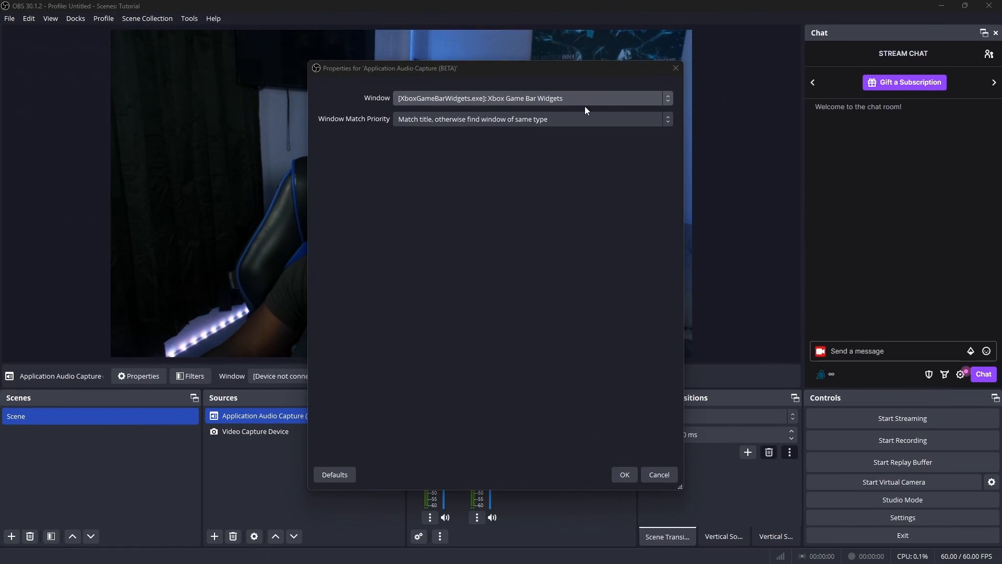
# Set the Application Audio Capture (BETA) source to capture the window [Spotify.exe]: Spotify Free.
pyautogui.click(609, 99)
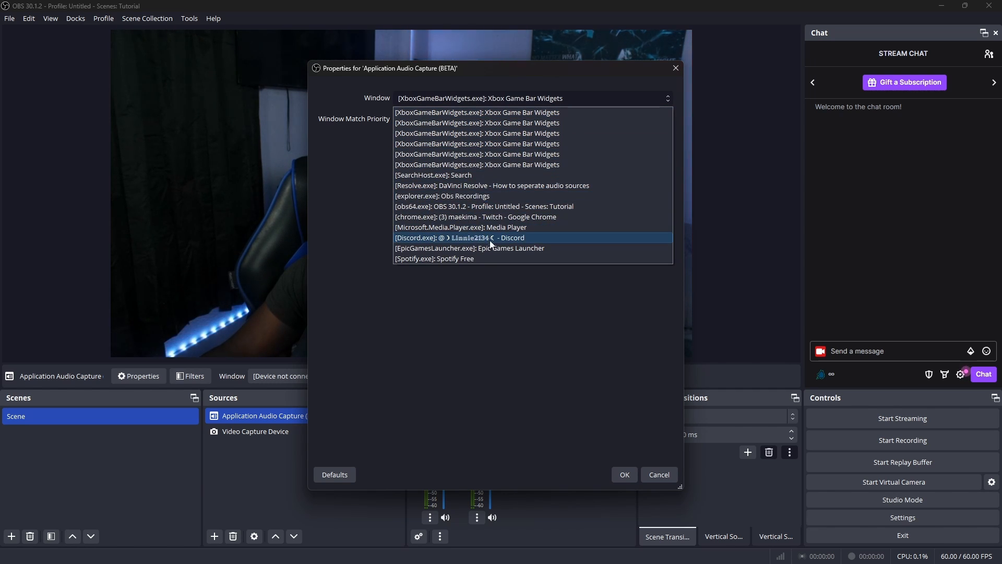
pyautogui.click(469, 258)
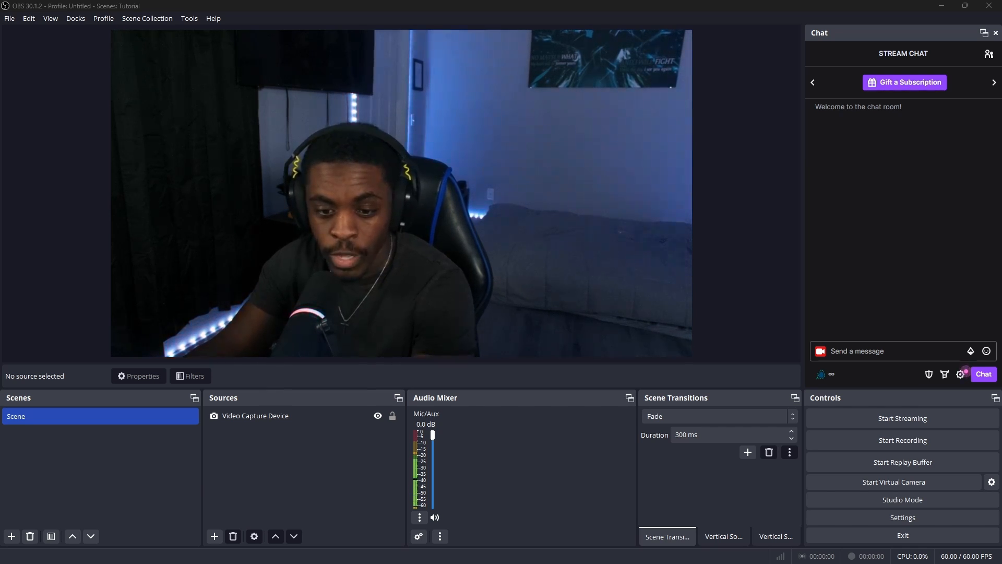
# Create a new scene named "Audio Source (NS)".
pyautogui.click(12, 536)
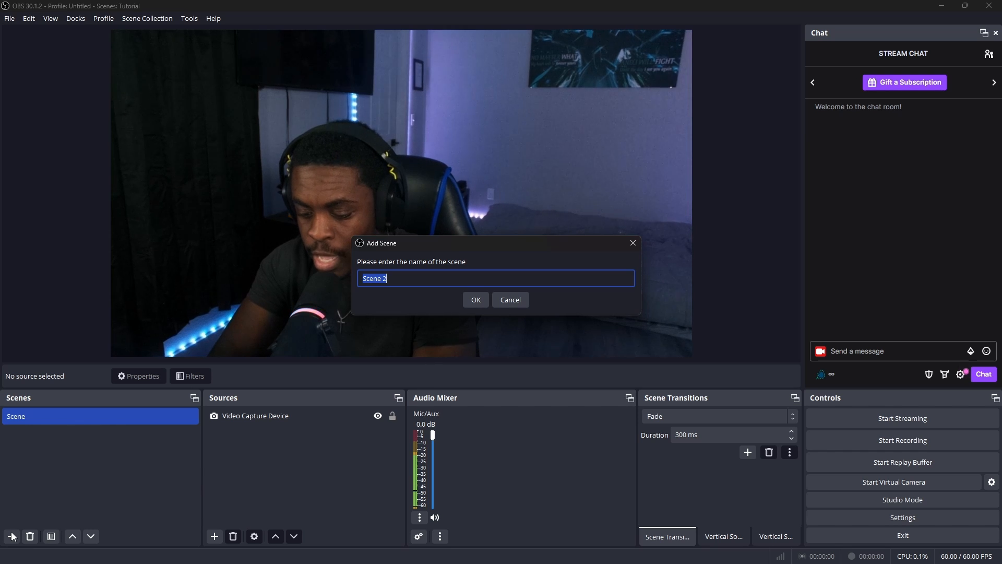
pyautogui.write('Audio')
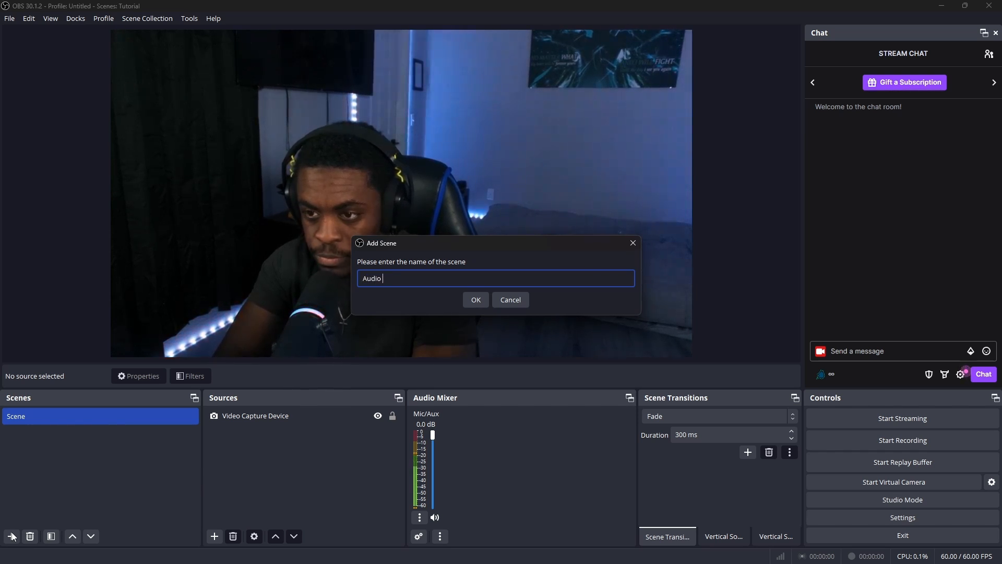
pyautogui.write(' Source )')
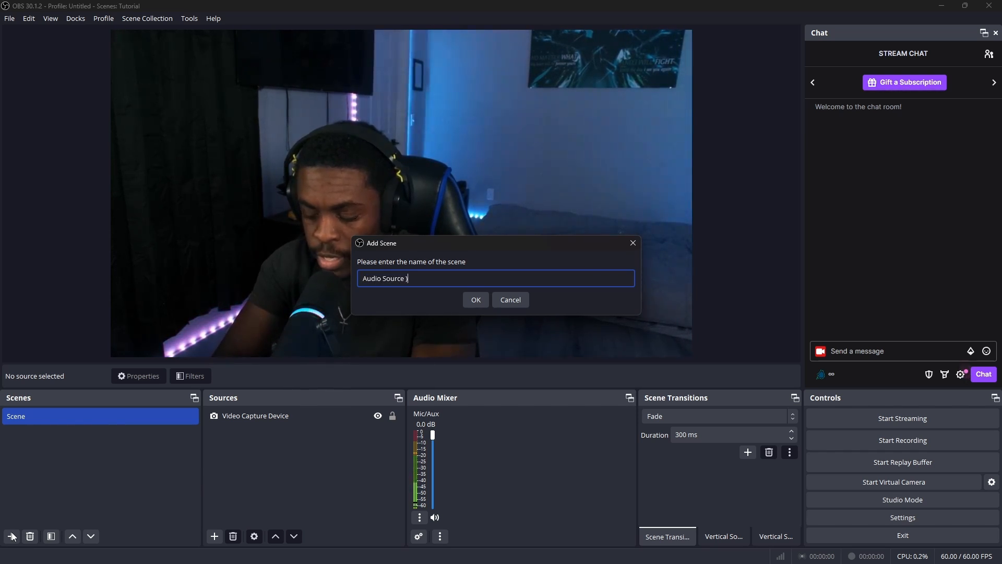
pyautogui.press('BackSpace')
pyautogui.write('(NS')
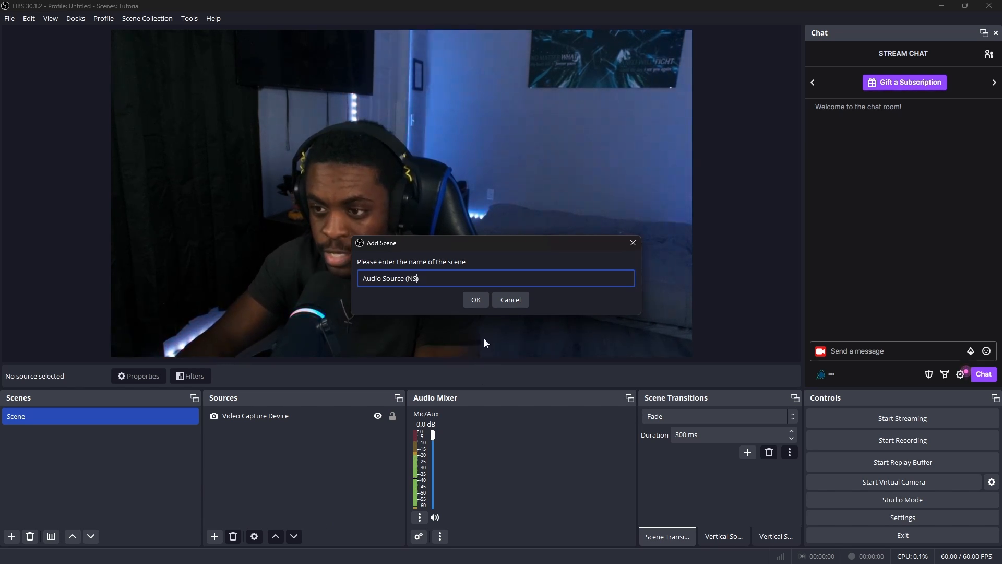
pyautogui.click(474, 302)
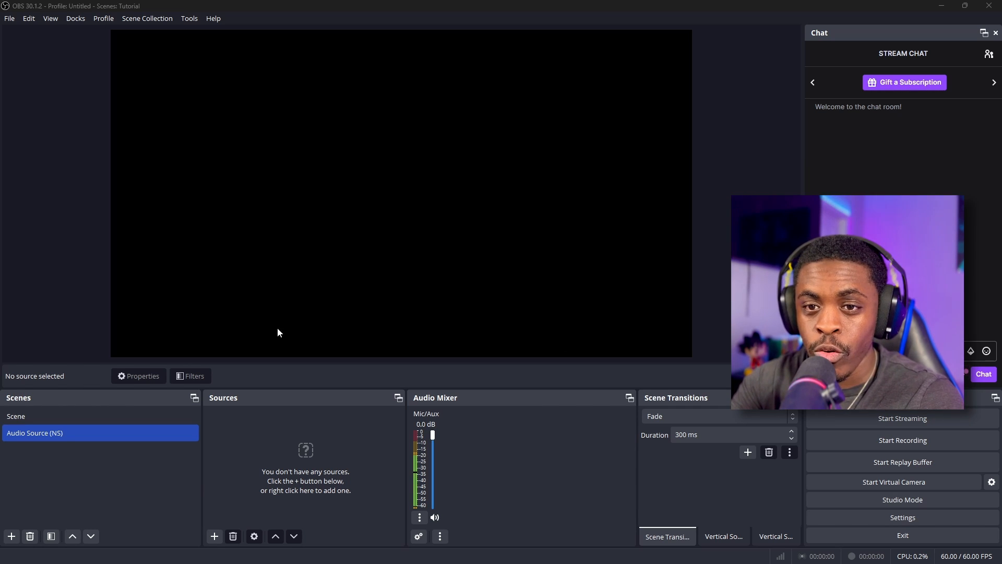
# Add an Application Audio Capture (BETA) source named Spotify for the window [Spotify.exe]: Spotify Free and lower its volume to about -8.8 dB.
pyautogui.click(214, 535)
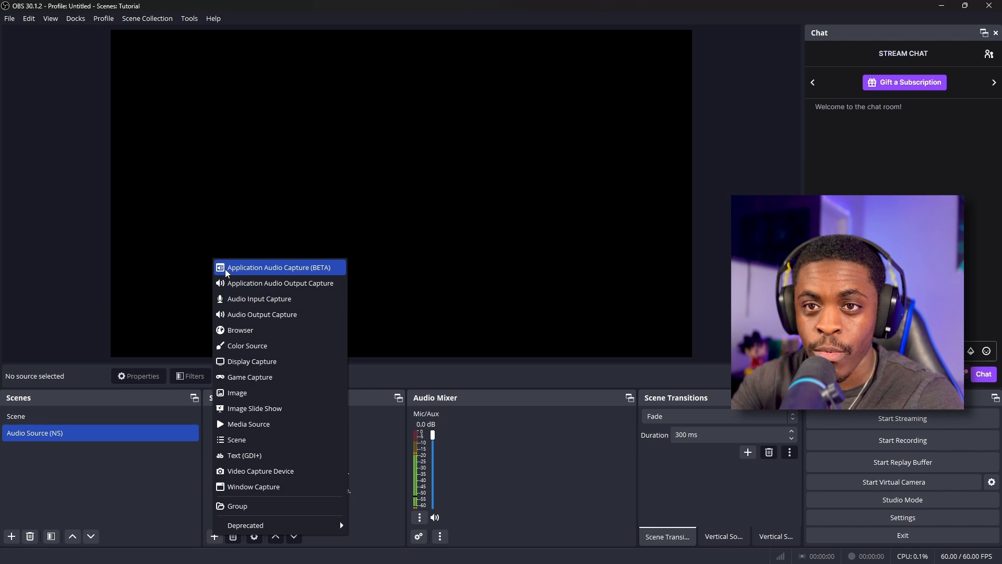
pyautogui.click(267, 267)
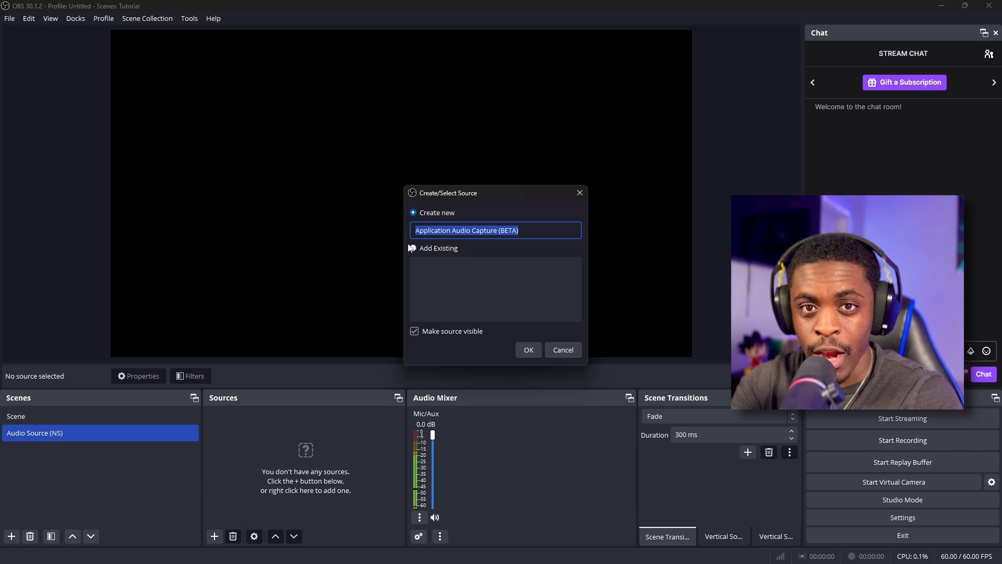
pyautogui.press('BackSpace')
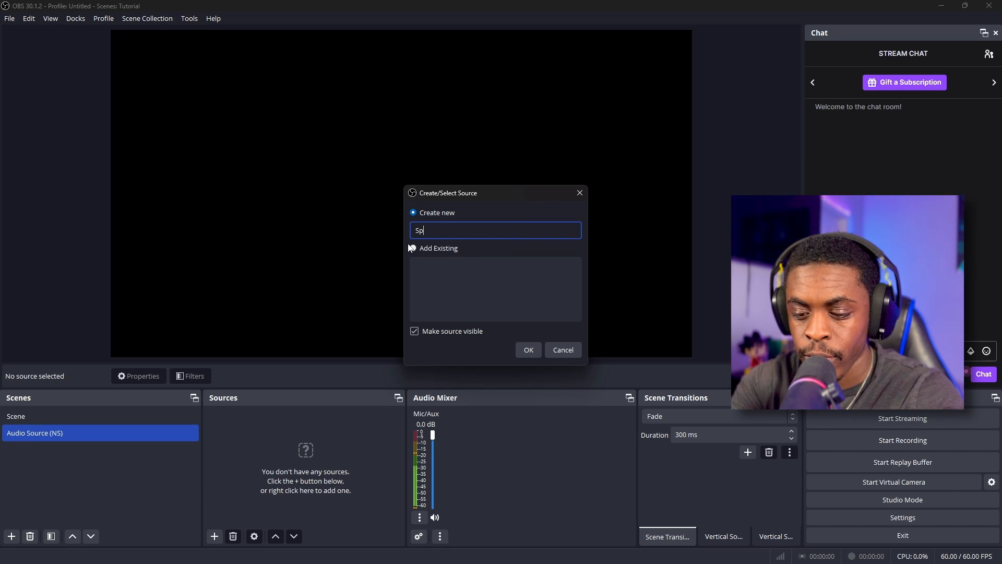
pyautogui.click(528, 349)
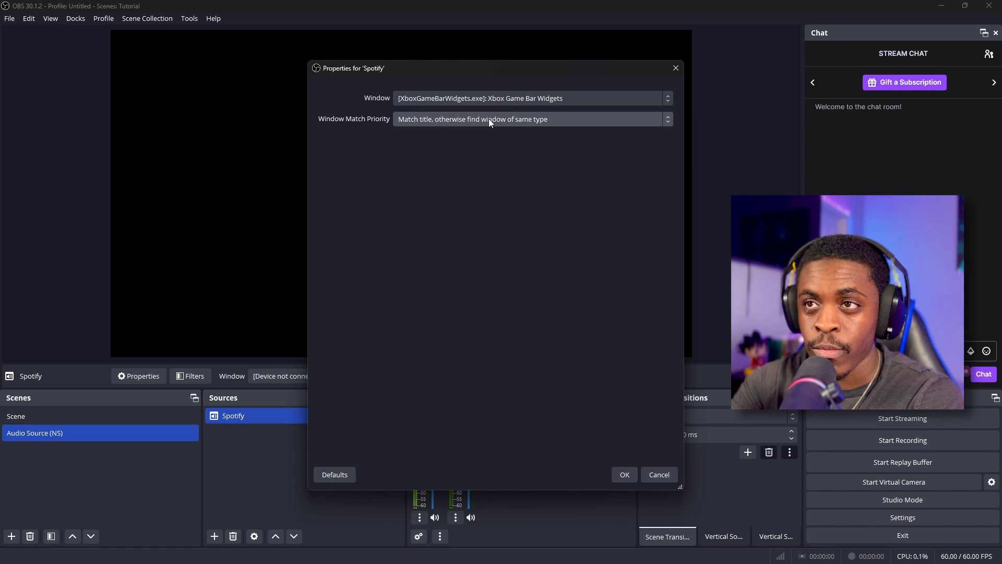
pyautogui.click(407, 98)
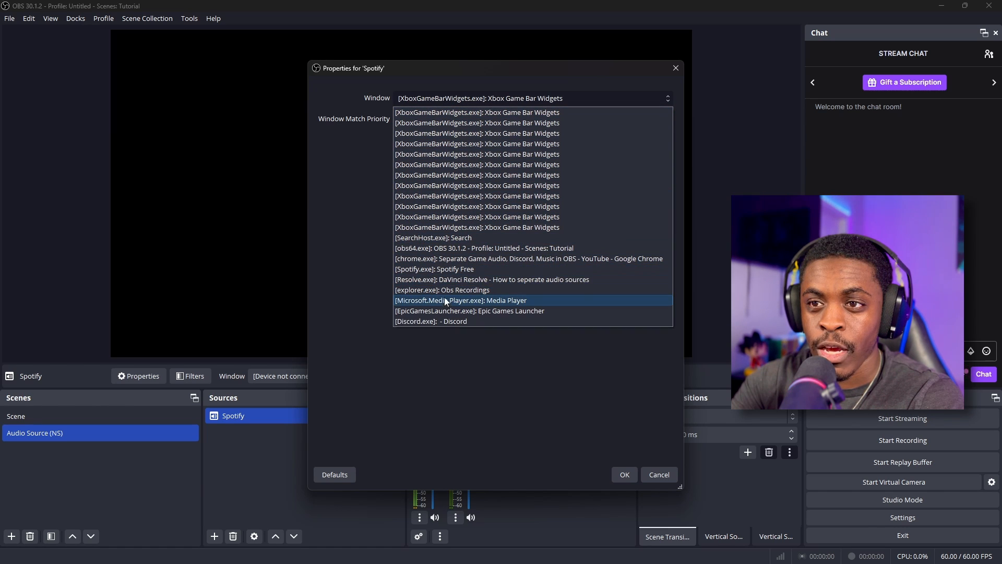
pyautogui.click(439, 270)
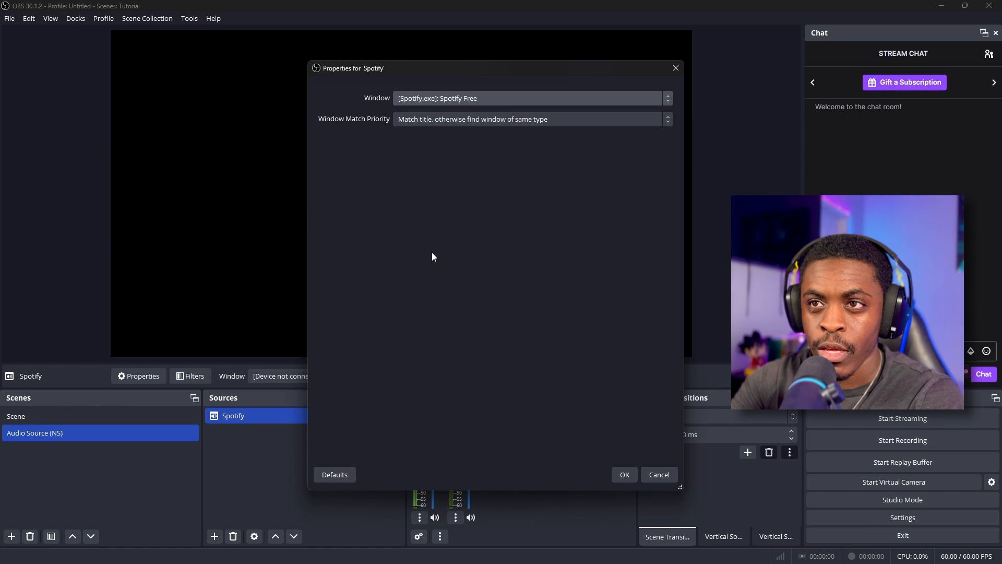
pyautogui.click(625, 476)
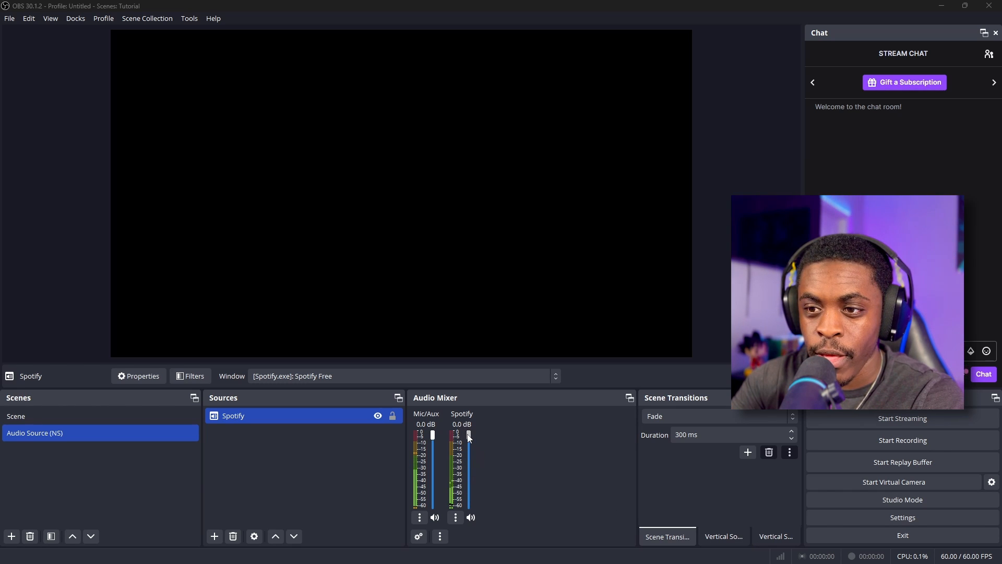
pyautogui.moveTo(469, 435); pyautogui.dragTo(470, 451)
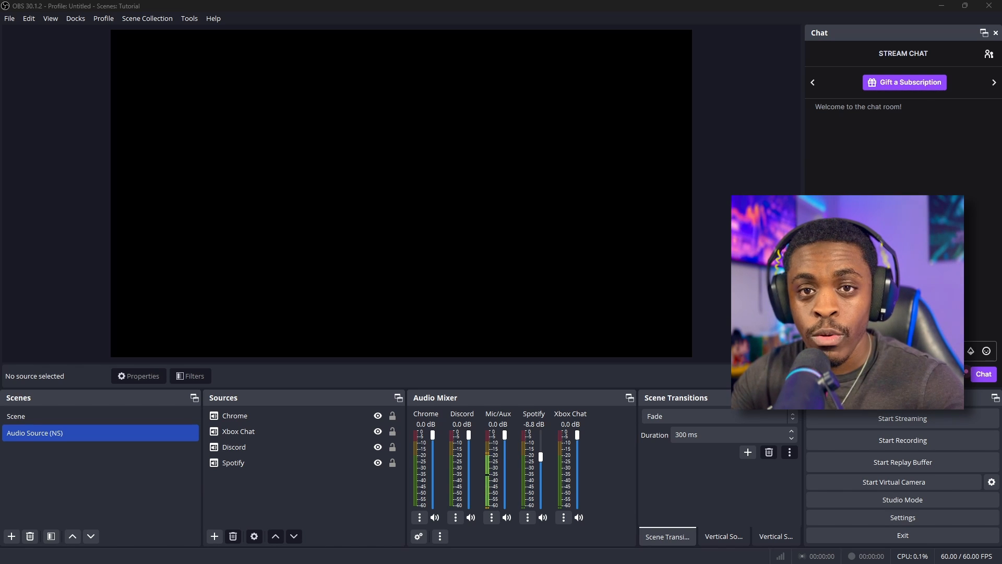
# Add the existing scene Audio Source (NS) as a source in the scene named Scene.
pyautogui.click(108, 420)
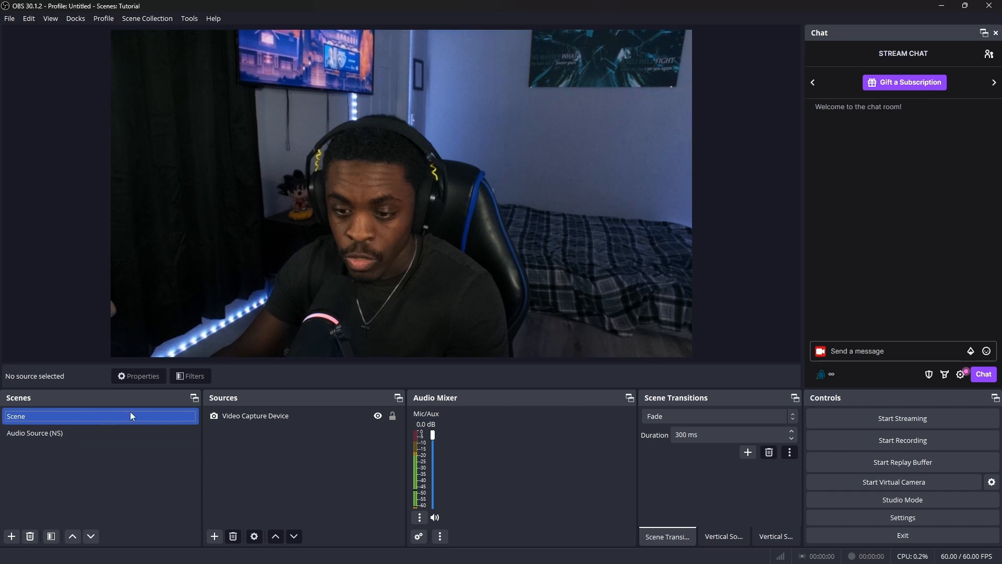
pyautogui.click(214, 536)
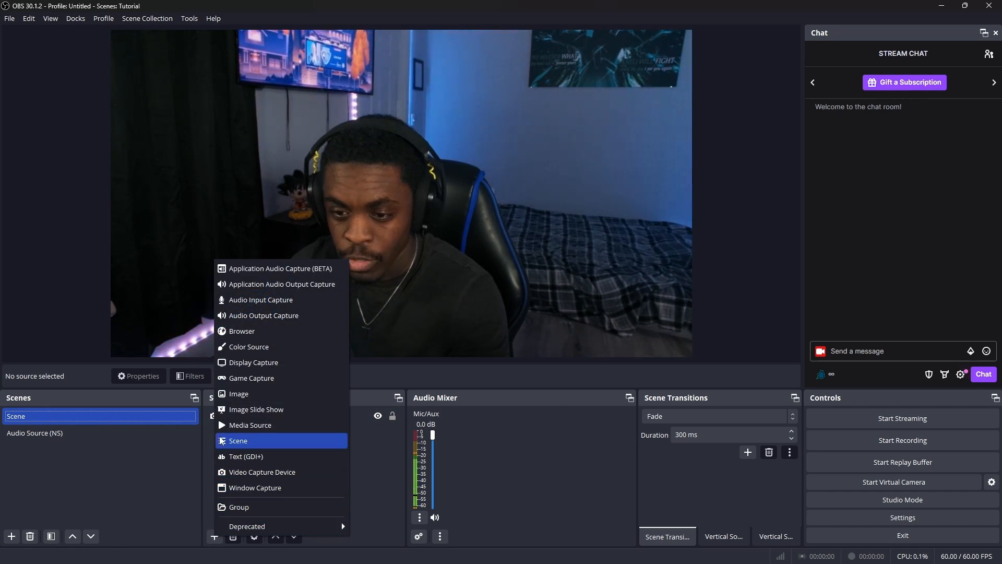
pyautogui.click(254, 442)
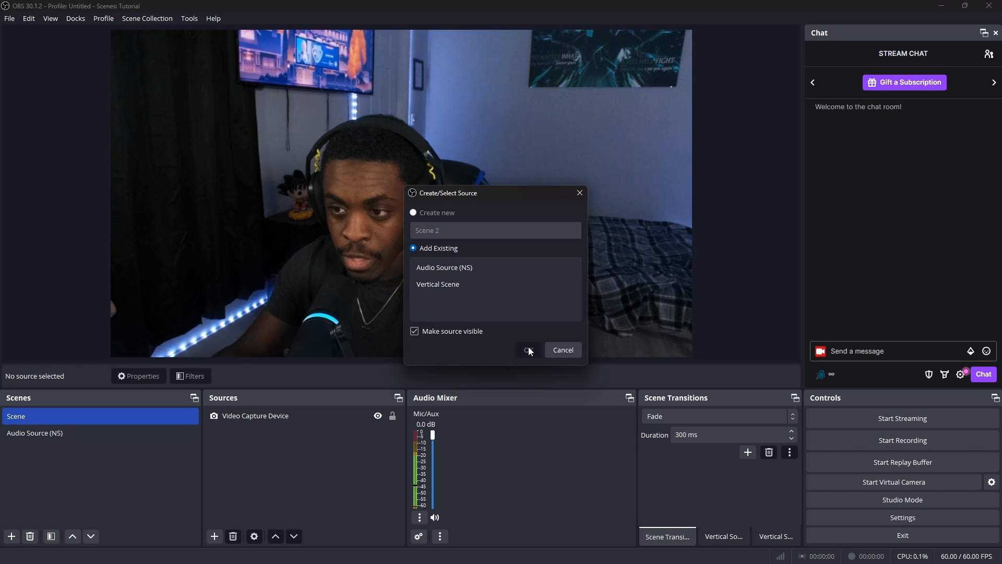
pyautogui.click(458, 273)
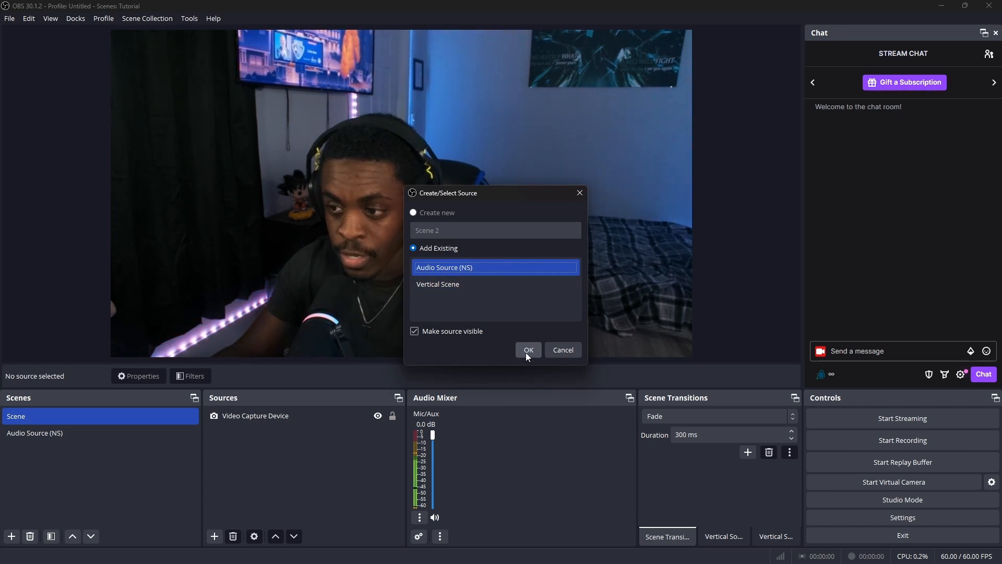
pyautogui.click(527, 350)
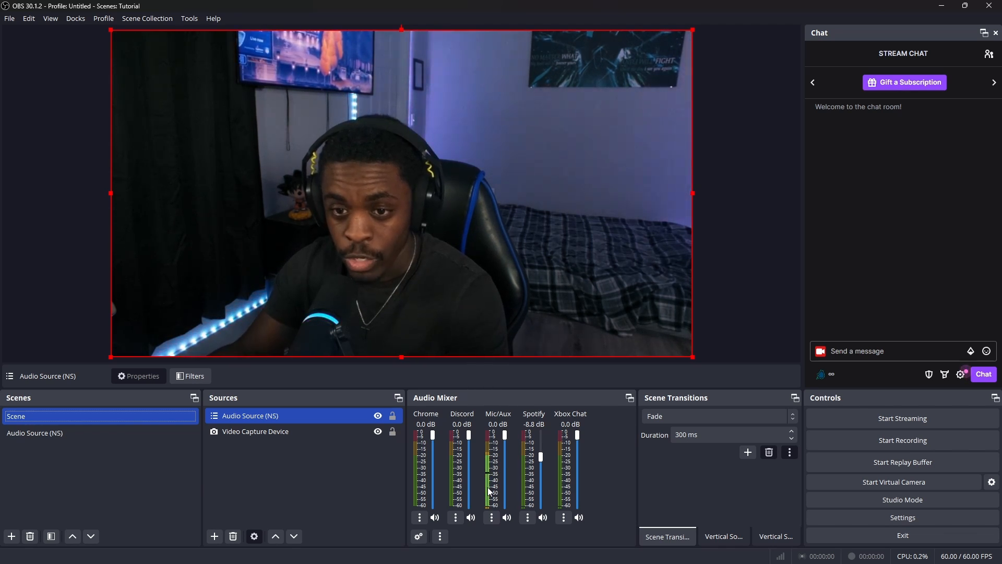
# Remove the nested Audio Source (NS) source from the scene named Scene.
pyautogui.rightClick(305, 415)
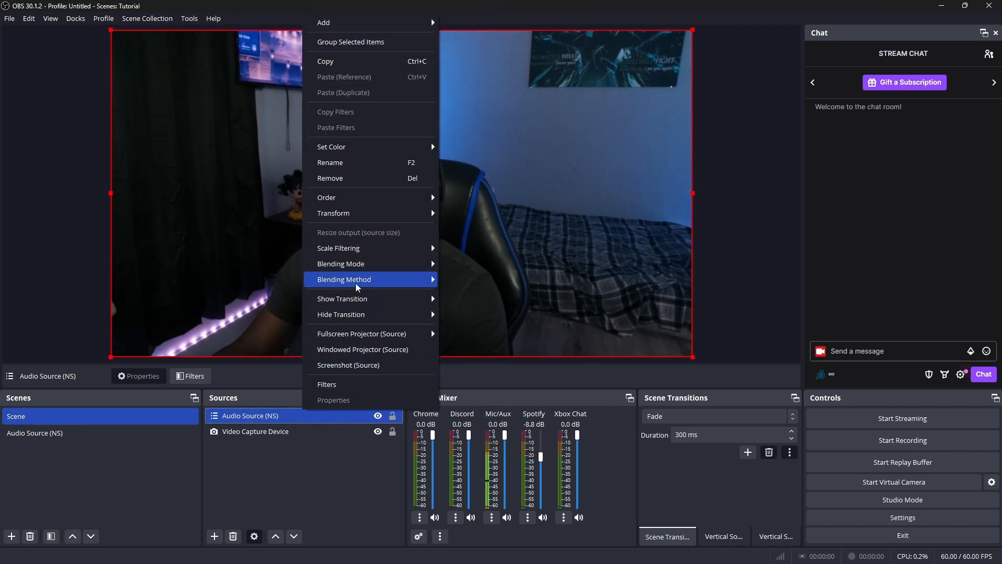
pyautogui.click(372, 181)
pyautogui.click(540, 294)
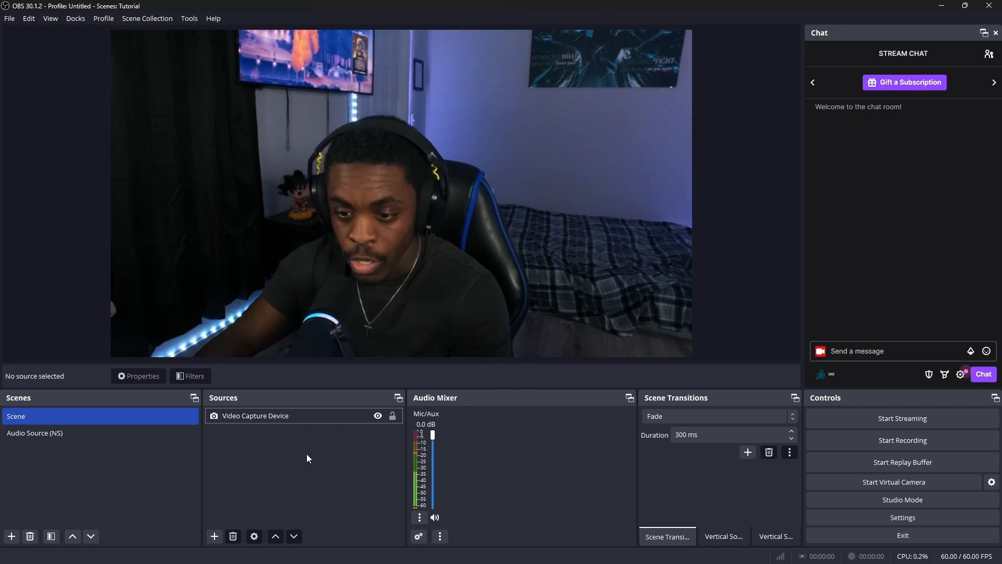
# Add the existing application audio capture sources Discord, Chrome, Spotify and Xbox Chat to the scene named Scene.
pyautogui.click(214, 537)
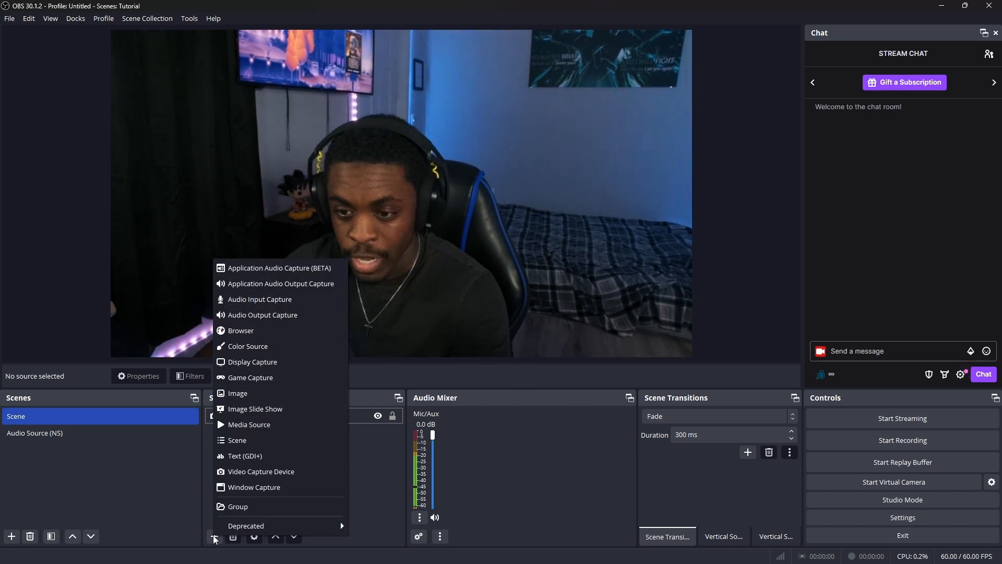
pyautogui.click(317, 275)
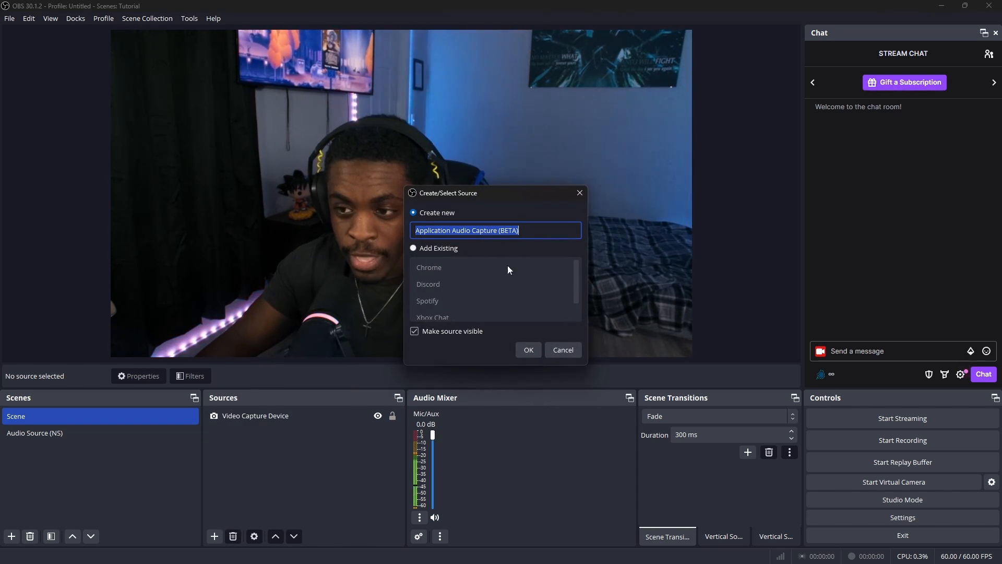
pyautogui.click(416, 248)
pyautogui.click(541, 270)
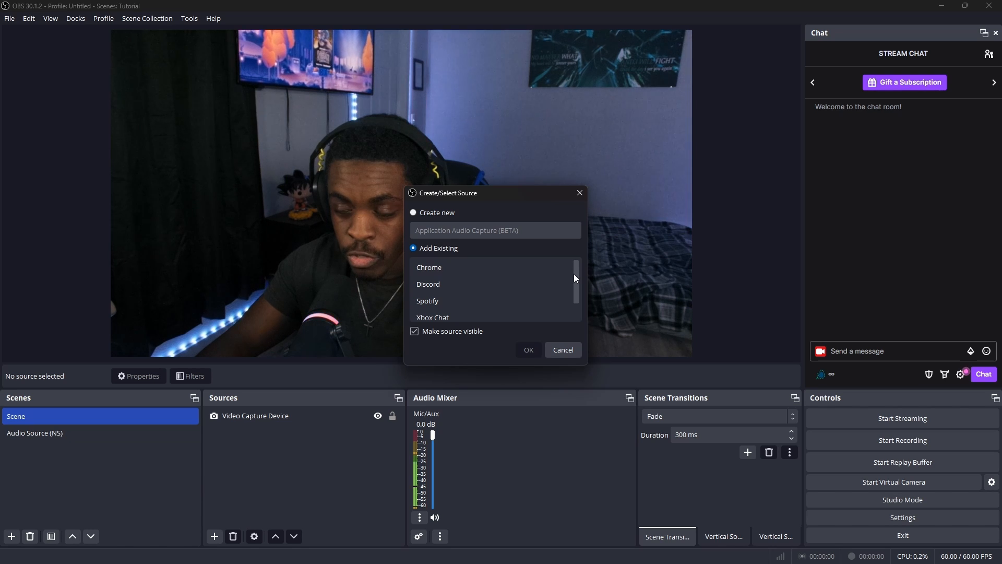
pyautogui.moveTo(574, 274)
pyautogui.mouseDown()
pyautogui.moveTo(571, 290)
pyautogui.moveTo(567, 270)
pyautogui.mouseUp()
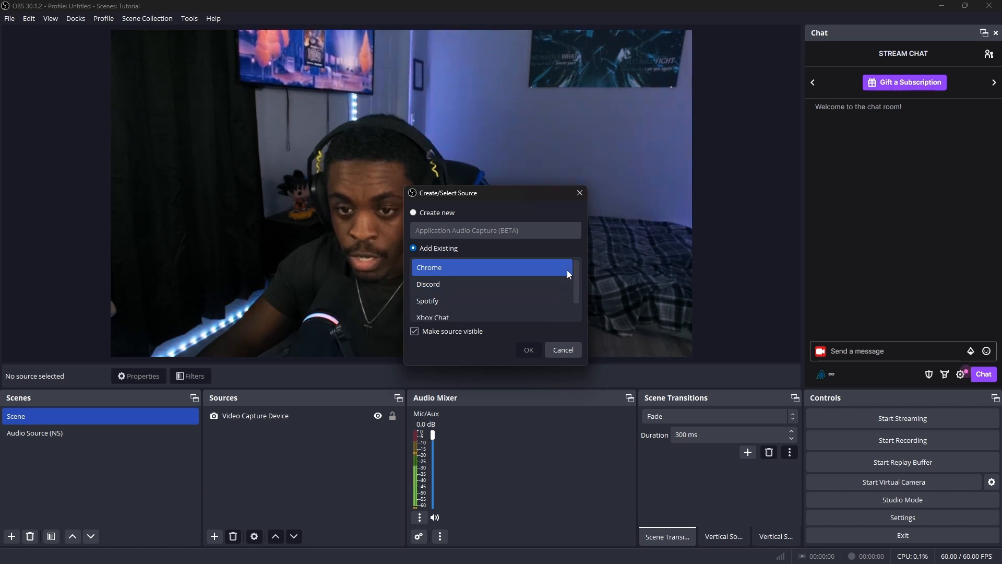
pyautogui.click(495, 285)
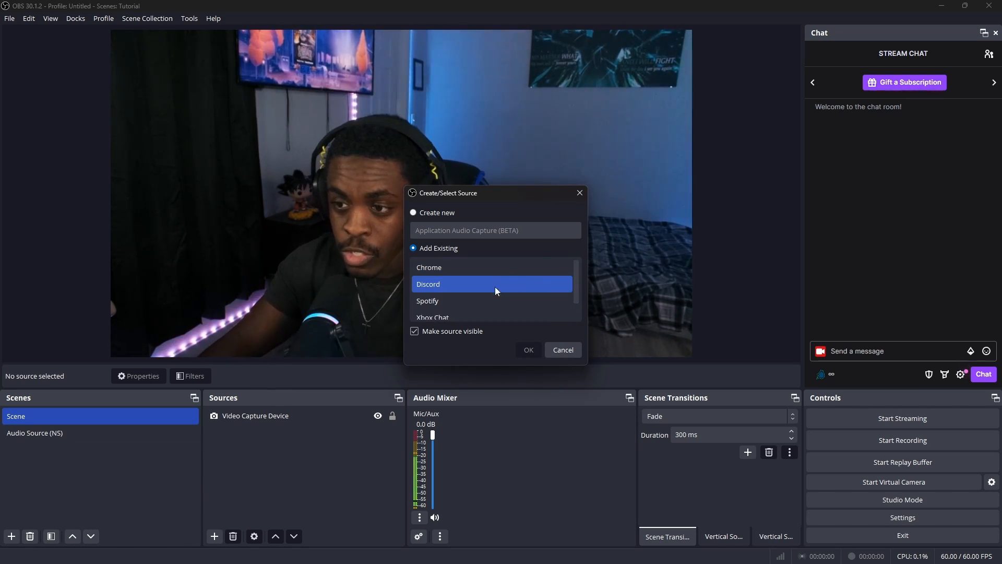
pyautogui.click(528, 350)
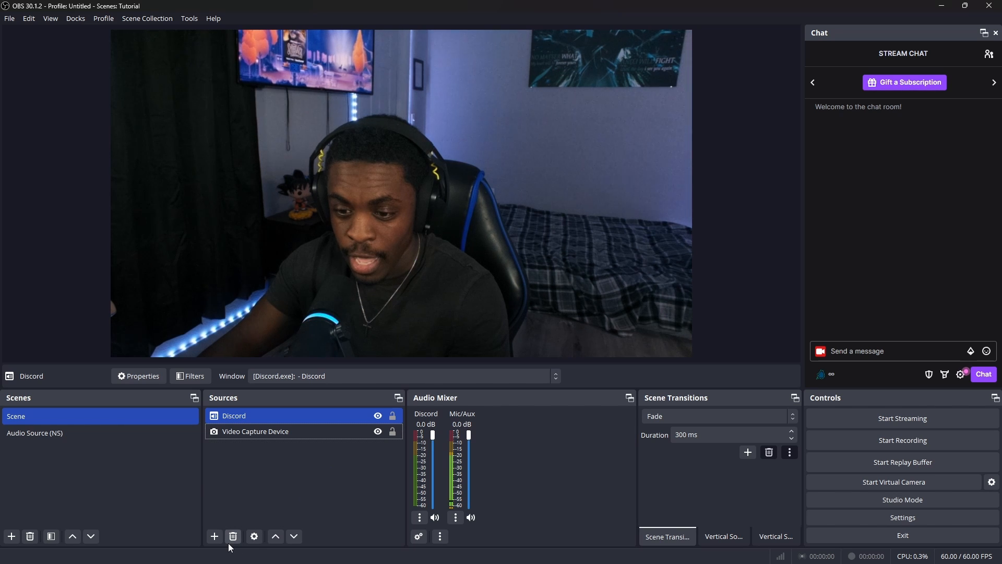
pyautogui.click(215, 537)
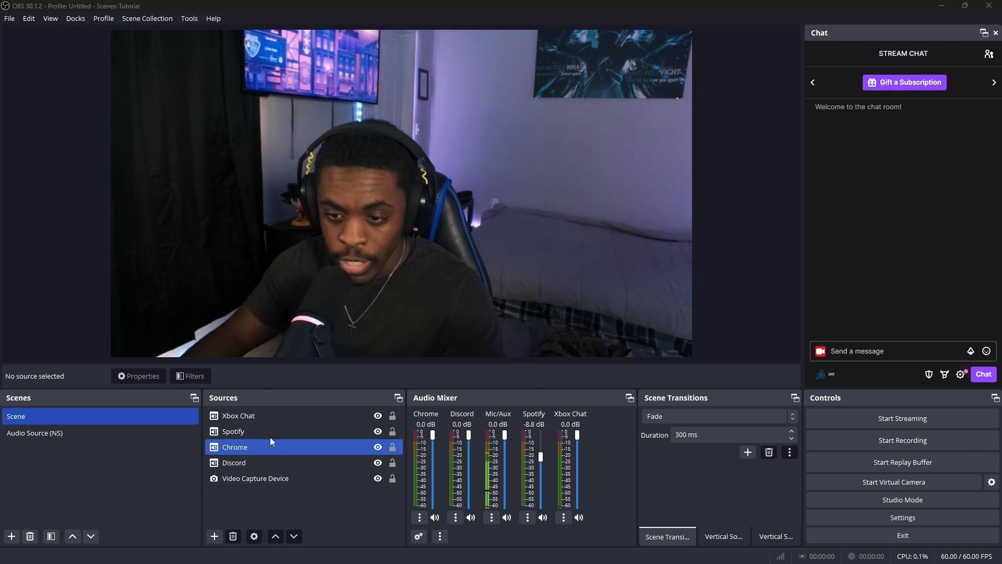
# Group the Xbox Chat, Spotify, Chrome and Discord sources and name the group "Audio Sources".
pyautogui.click(271, 416)
pyautogui.keyDown('ctrl'); pyautogui.click(308, 431); pyautogui.keyUp('ctrl')
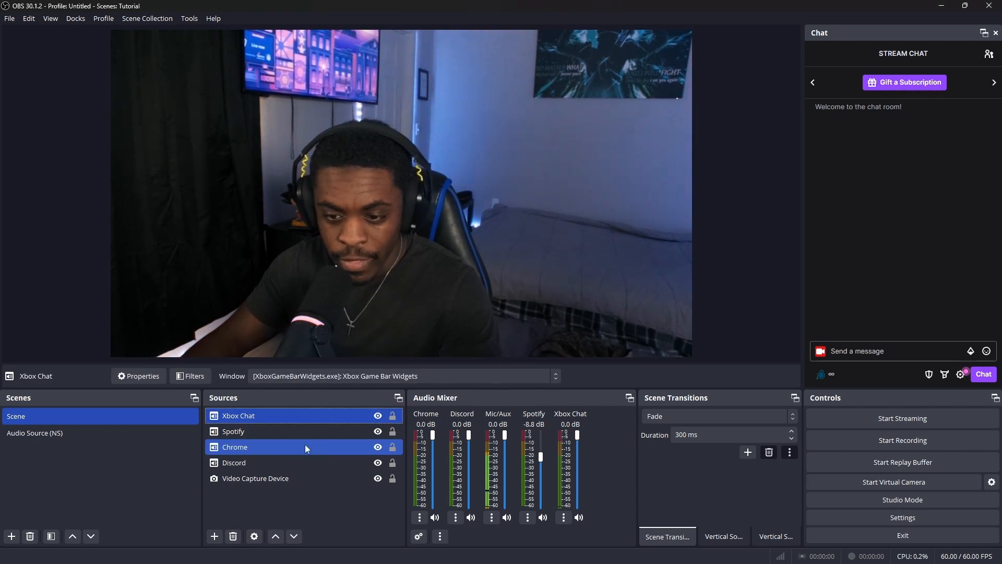
pyautogui.keyDown('shift'); pyautogui.click(280, 463); pyautogui.keyUp('shift')
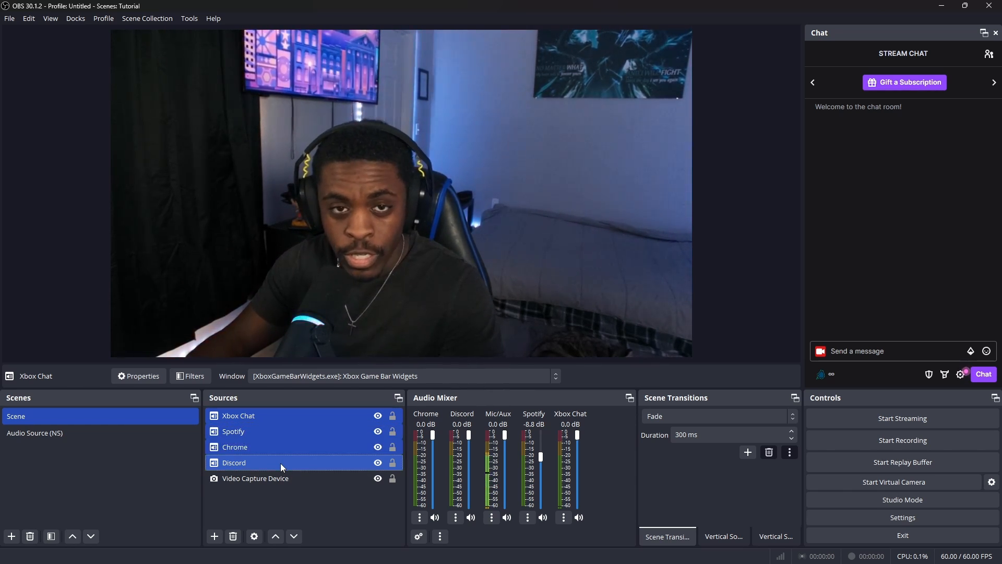
pyautogui.rightClick(305, 434)
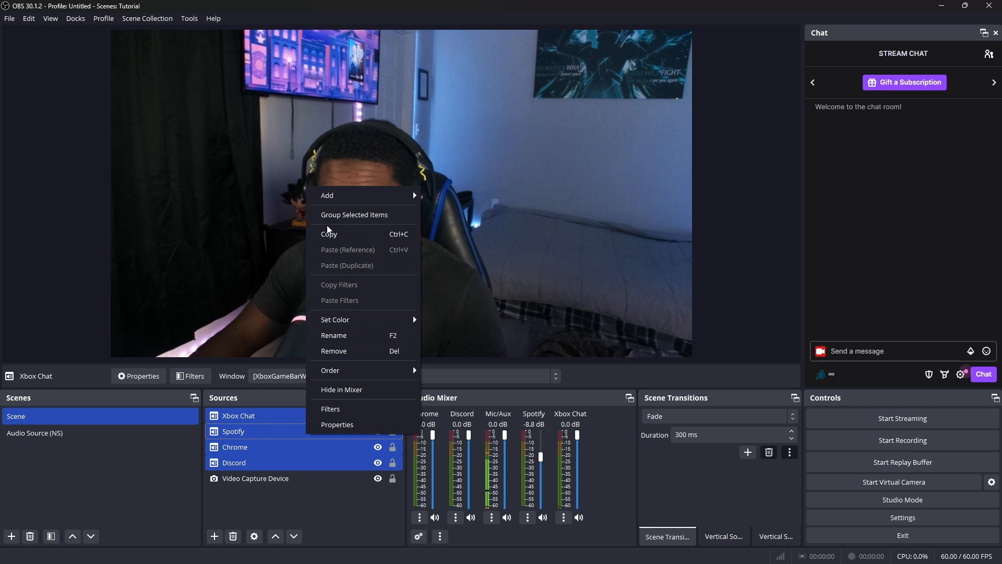
pyautogui.click(385, 215)
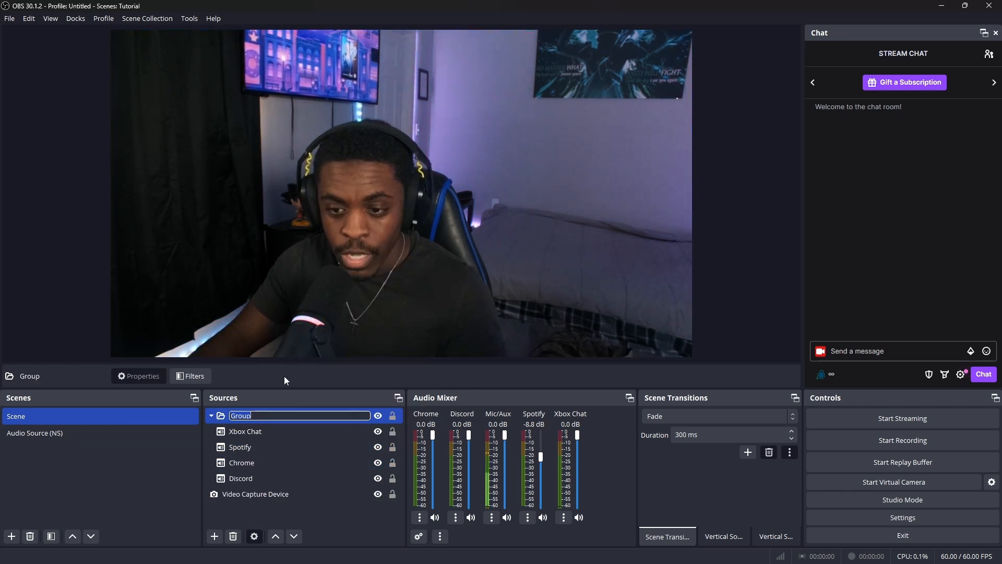
pyautogui.press('BackSpace')
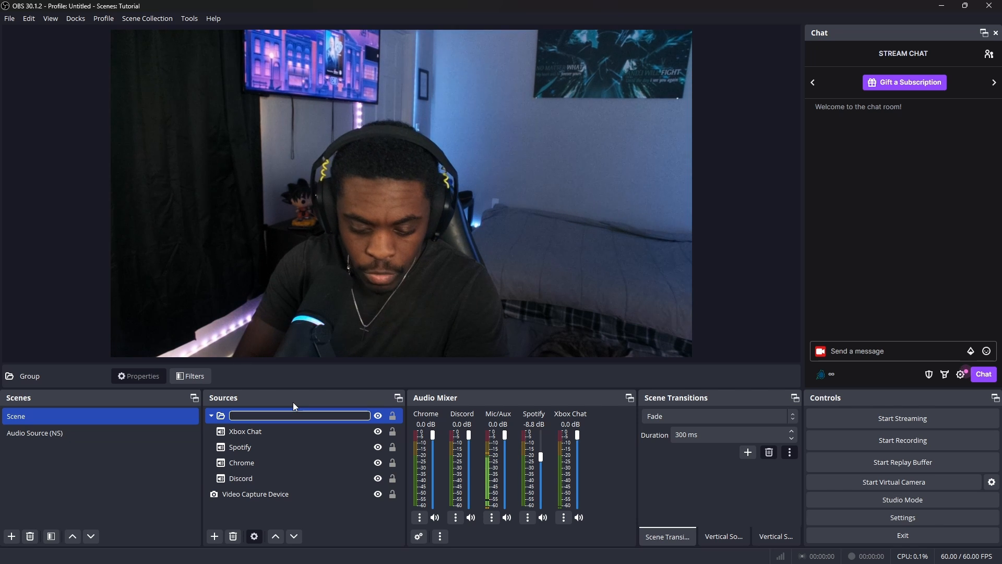
pyautogui.write('Audio')
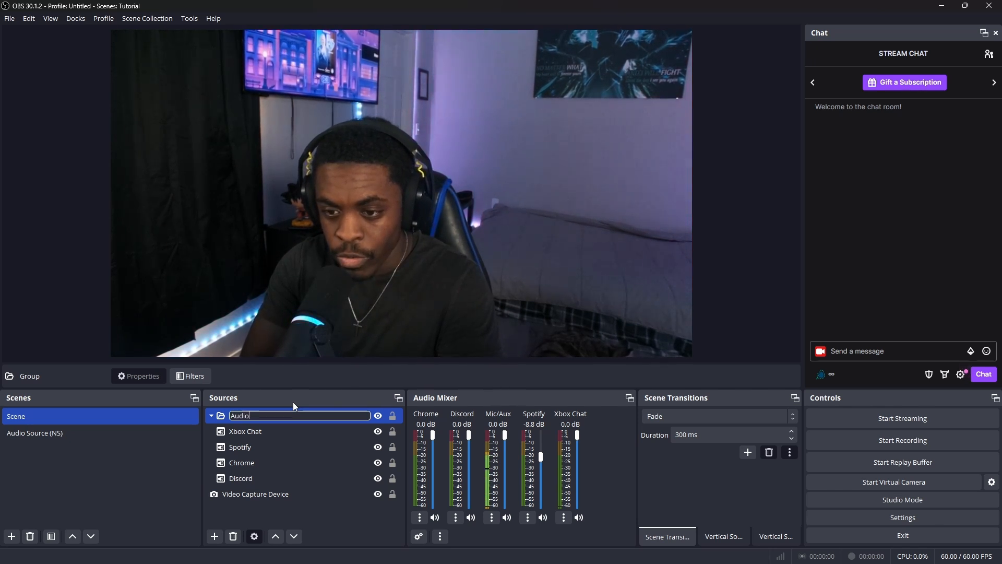
pyautogui.write(' Sources')
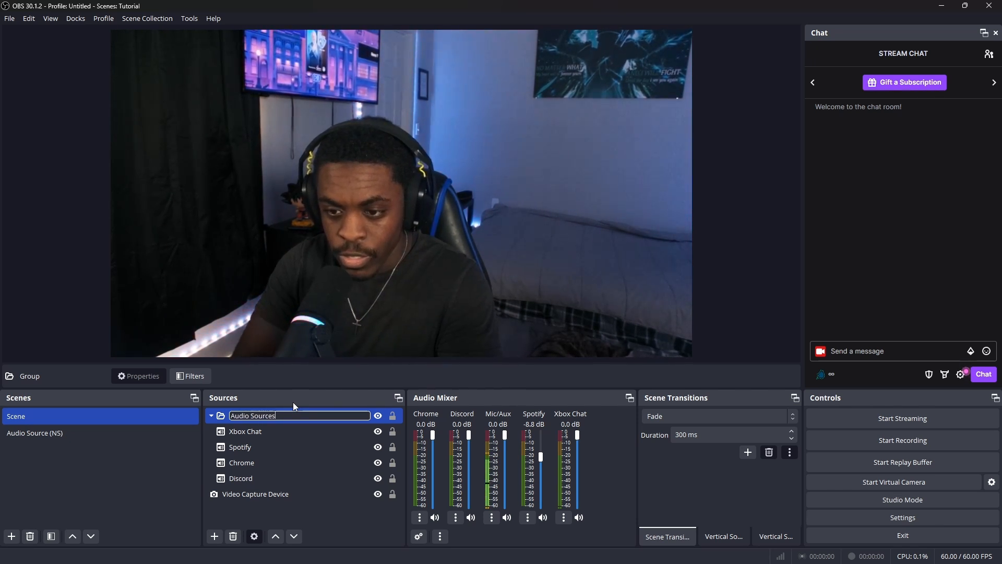
pyautogui.click(312, 508)
# Collapse the Audio Sources group so its four audio sources are folded away.
pyautogui.click(210, 416)
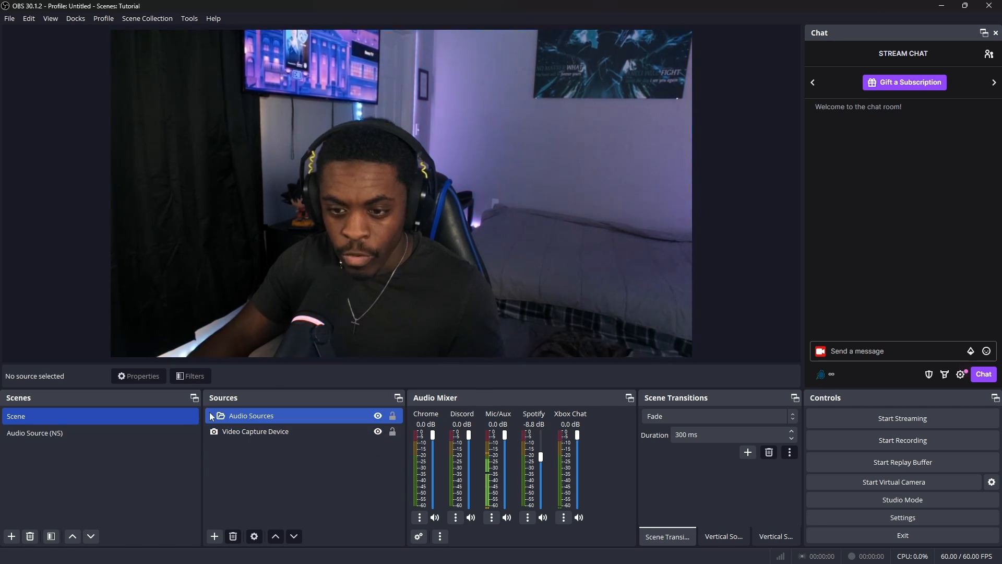
pyautogui.click(211, 416)
pyautogui.click(211, 415)
pyautogui.click(211, 415)
pyautogui.click(211, 415)
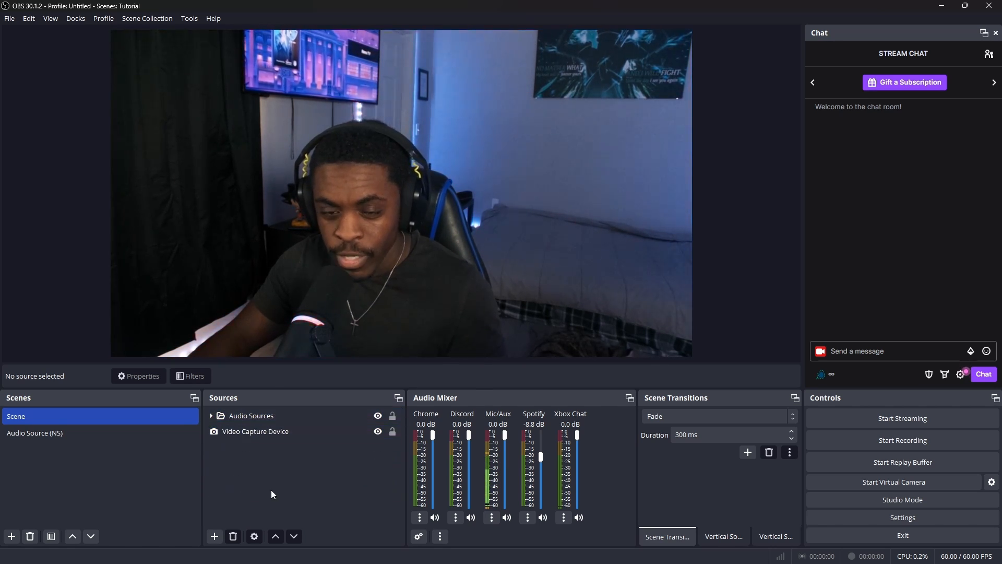